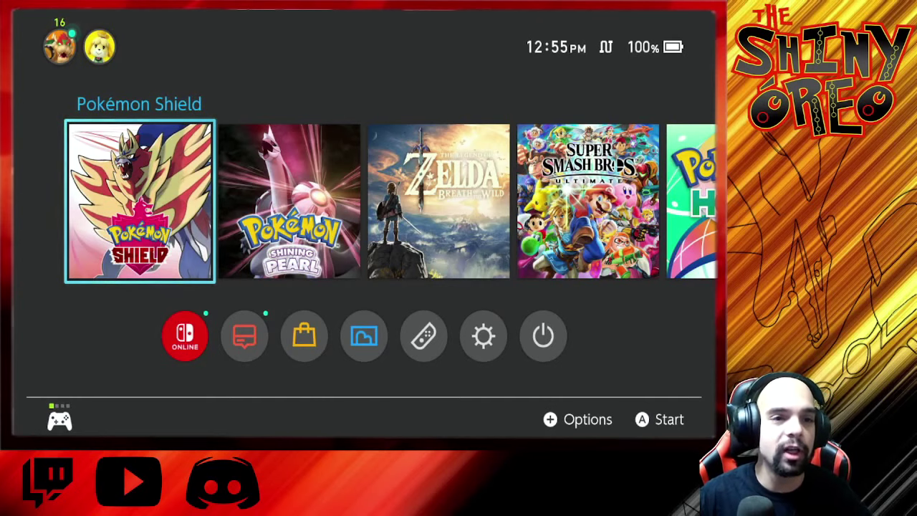
Step: Start Pokémon Shining Pearl and choose the user while holding R to enter the homebrew menu
key(Right)
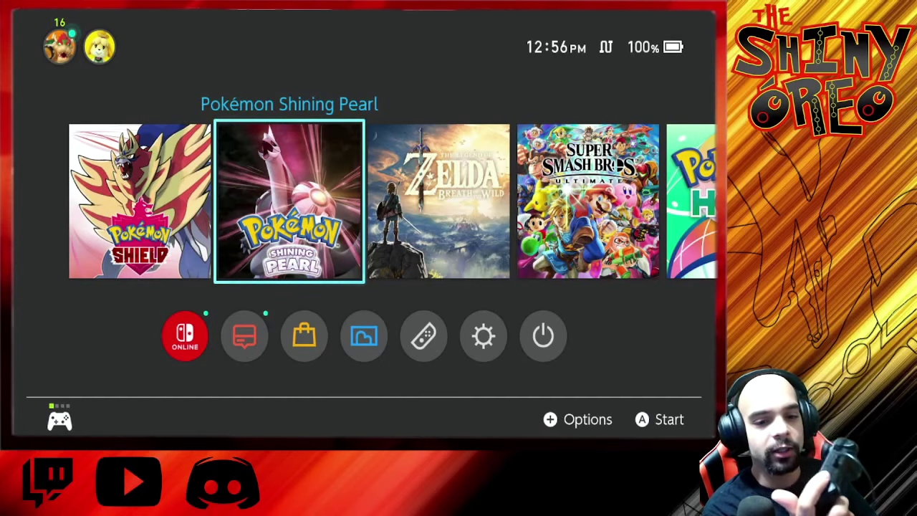
key(a)
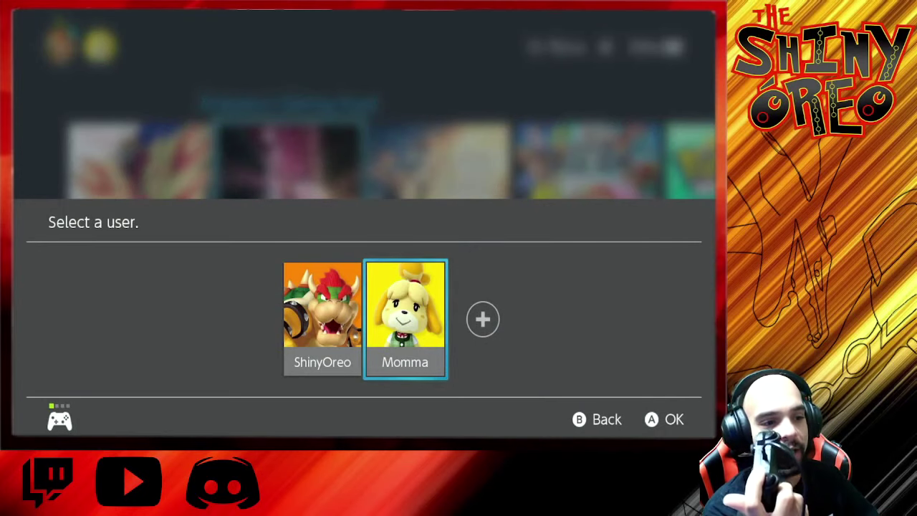
key(Left)
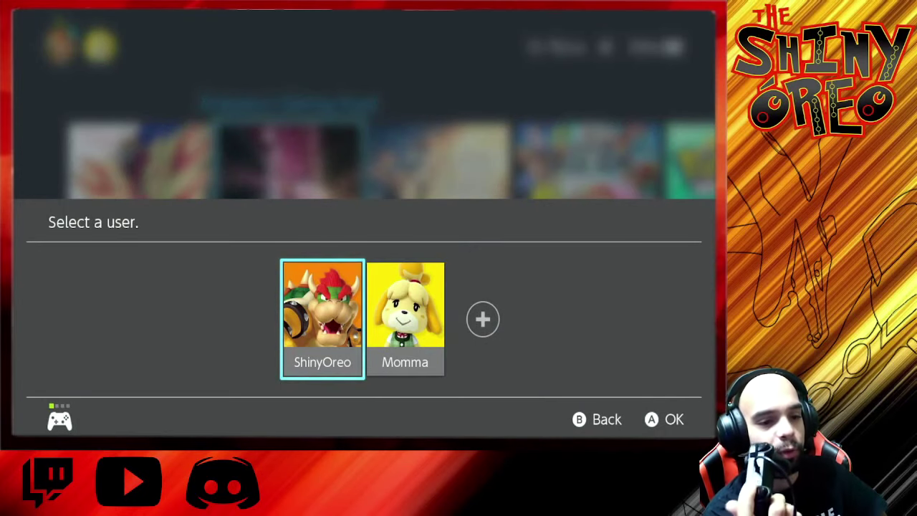
key(b)
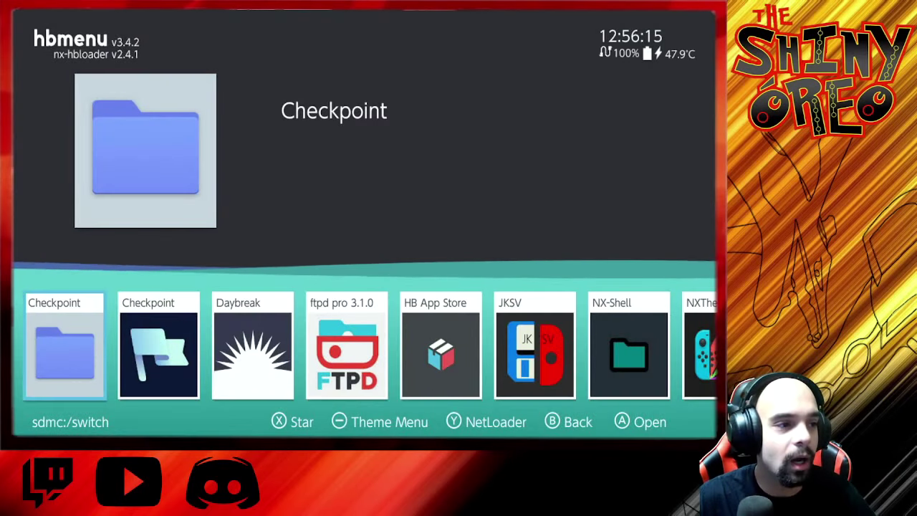
Step: Launch the Checkpoint save manager from the homebrew menu
key(Right)
key(Return)
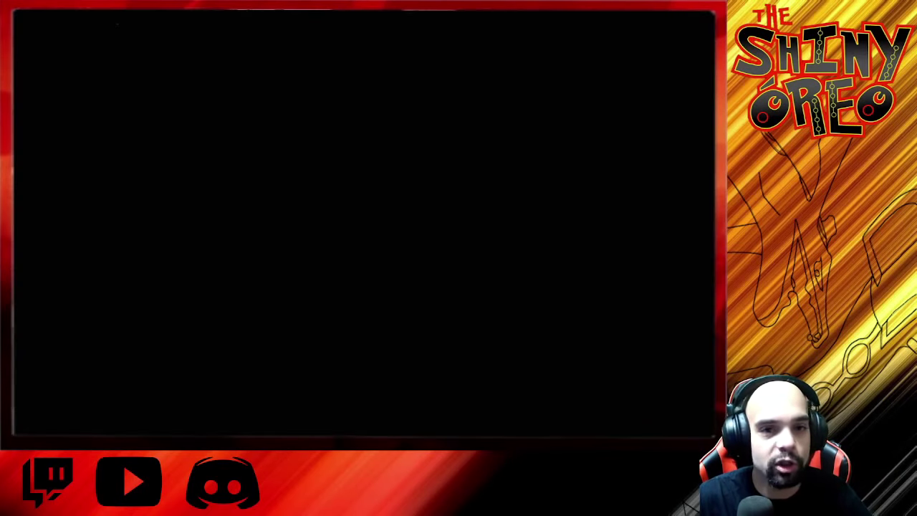
key(Right)
key(Right)
Step: Select Pokémon Shining Pearl's saves and delete the old backup 11
key(Left)
key(Left)
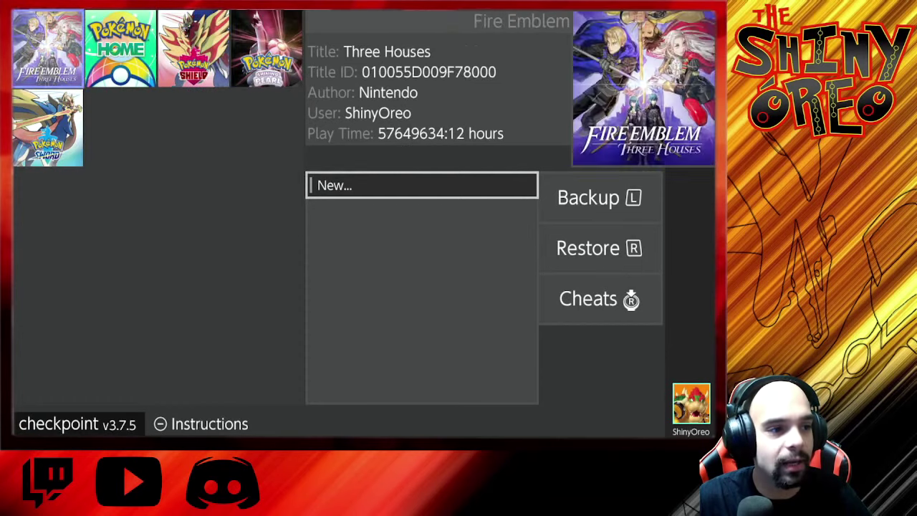
key(Right)
key(Right)
key(Right)
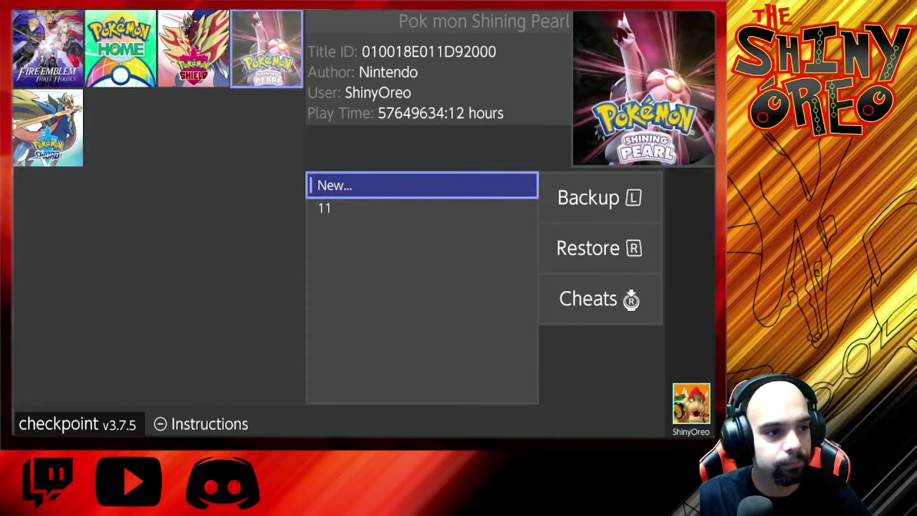
key(x)
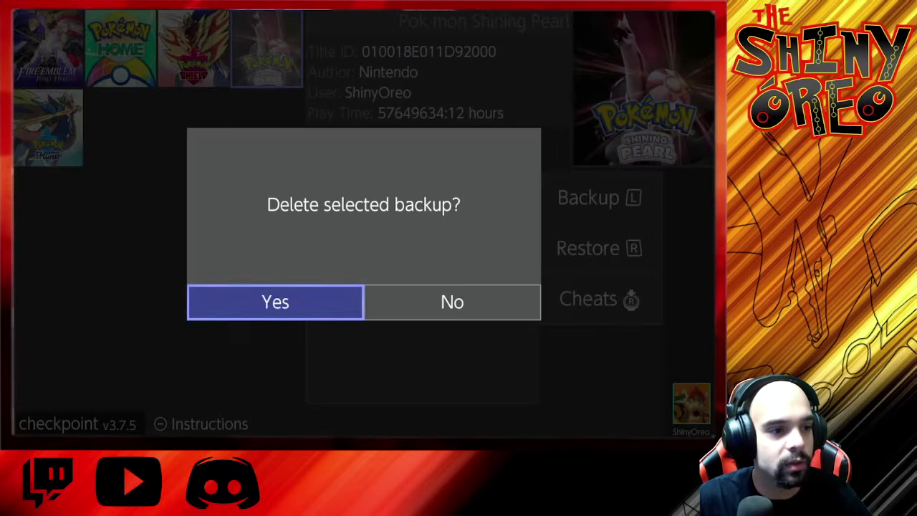
key(a)
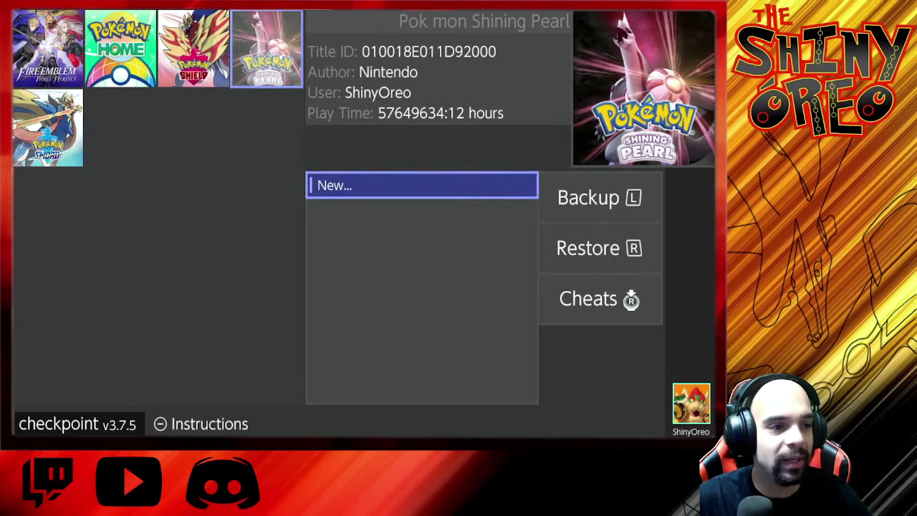
Step: Create a new save backup named 'test' and confirm it was saved
key(l)
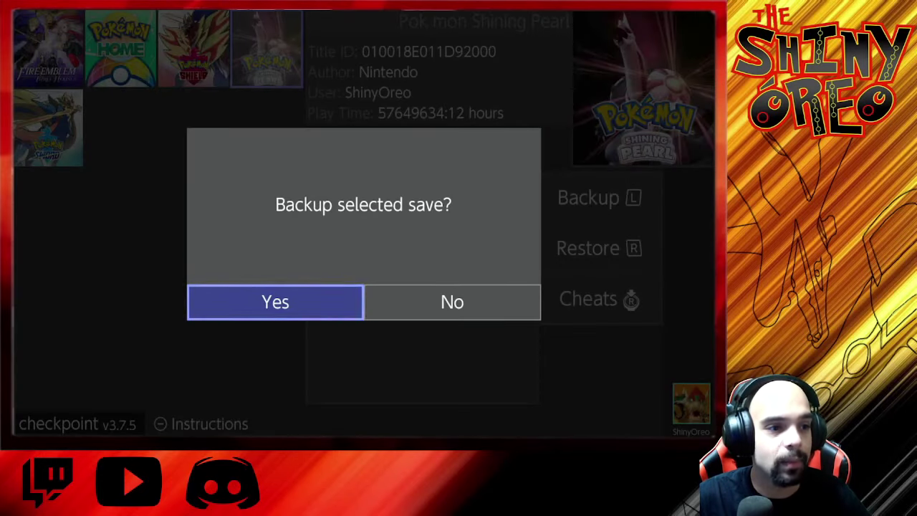
key(Return)
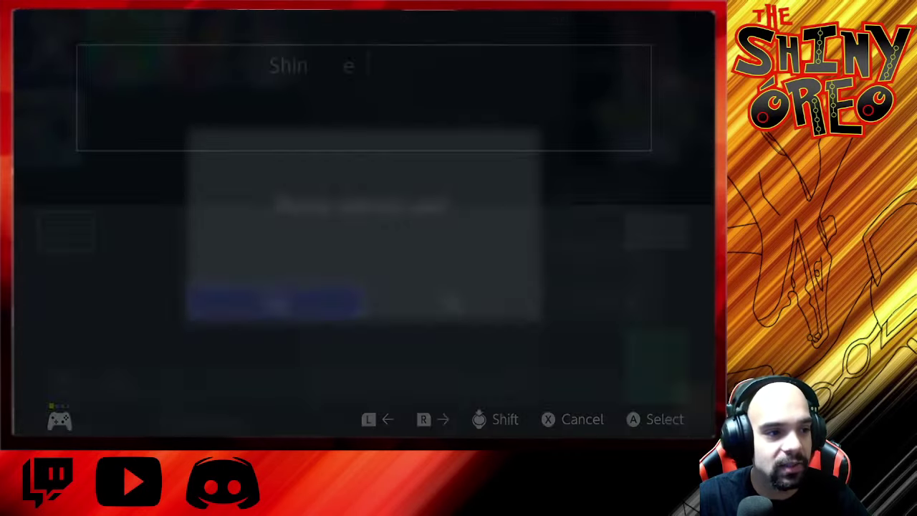
key(BackSpace)
key(BackSpace)
key(BackSpace)
key(BackSpace)
key(BackSpace)
key(BackSpace)
key(BackSpace)
key(BackSpace)
key(BackSpace)
key(BackSpace)
key(BackSpace)
key(BackSpace)
key(BackSpace)
key(BackSpace)
key(BackSpace)
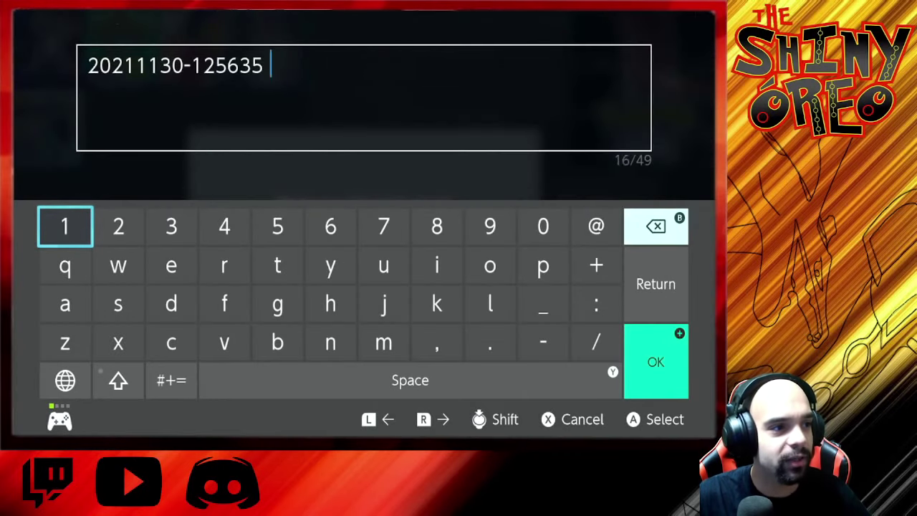
key(BackSpace)
key(BackSpace)
key(BackSpace)
key(BackSpace)
key(BackSpace)
key(BackSpace)
key(BackSpace)
key(BackSpace)
key(BackSpace)
key(BackSpace)
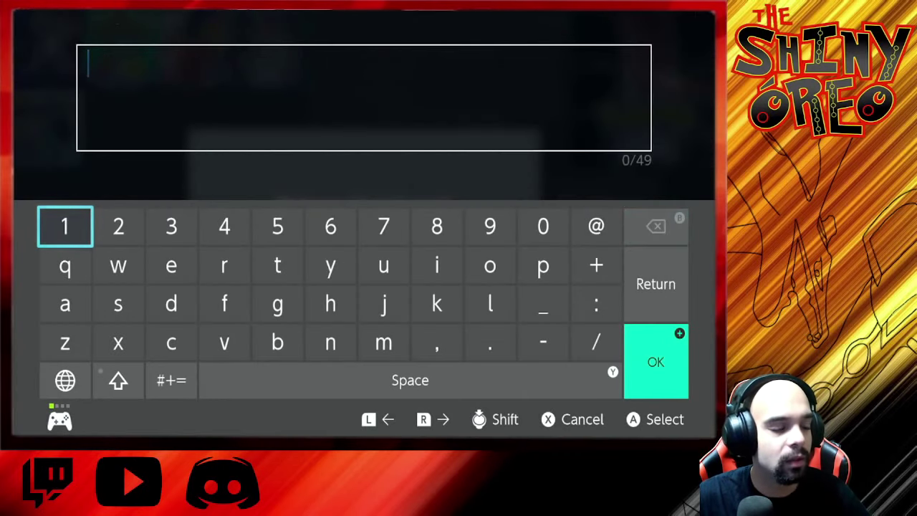
key(Down)
key(Right)
key(Right)
key(Right)
key(Right)
key(Right)
key(Left)
text(t)
key(Left)
key(Left)
text(e)
key(Down)
key(Left)
text(s)
key(Right)
key(Right)
key(Right)
key(Up)
text(t)
key(plus)
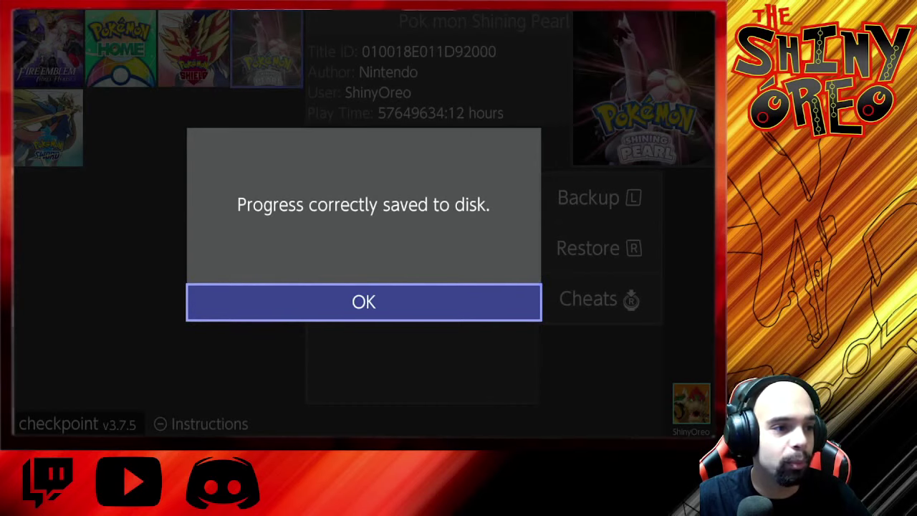
key(Return)
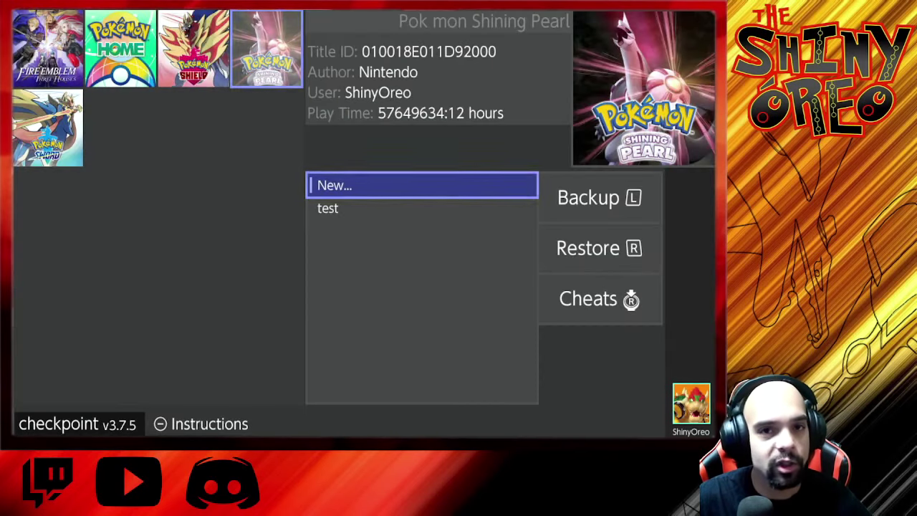
Step: Return to the HOME Menu and close the running Shining Pearl software
key(Home)
key(x)
key(Return)
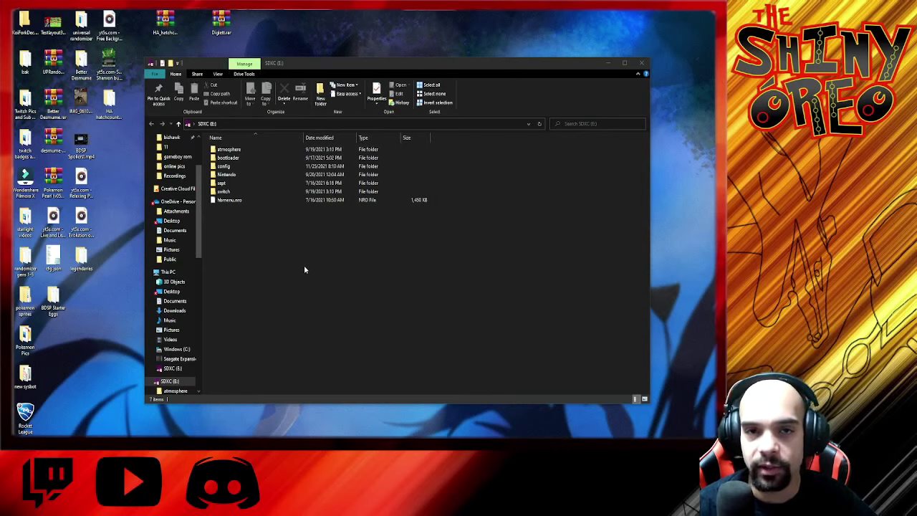
Step: Open switch > Checkpoint > saves > 0x01001BE011D92000 > test on the SD card, then minimize the window
click(232, 195)
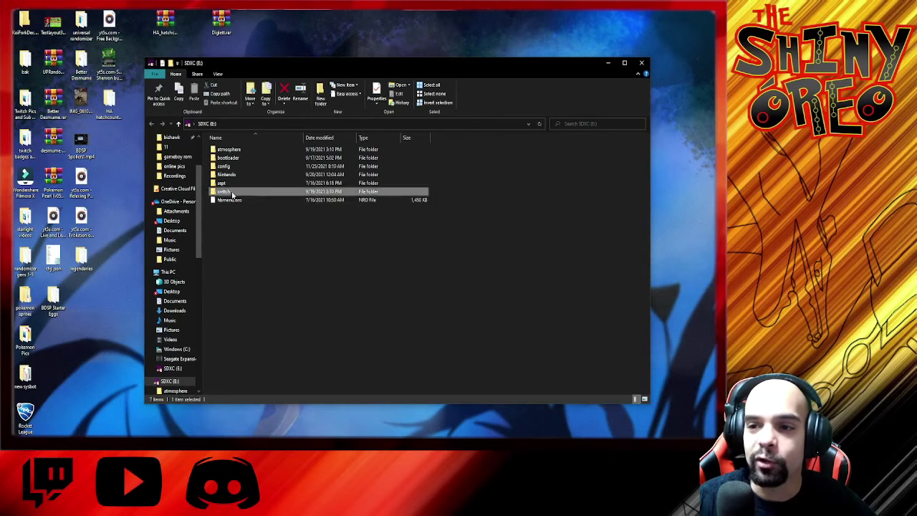
double_click(232, 192)
double_click(230, 158)
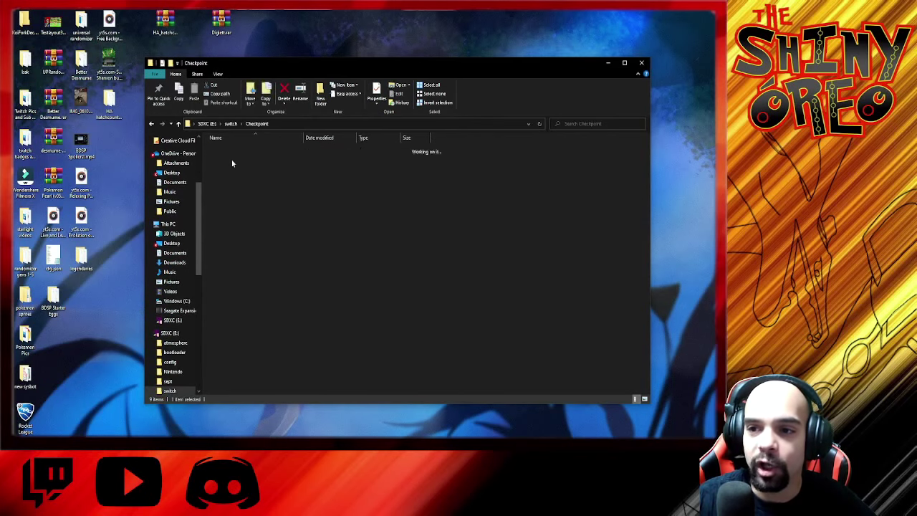
double_click(237, 148)
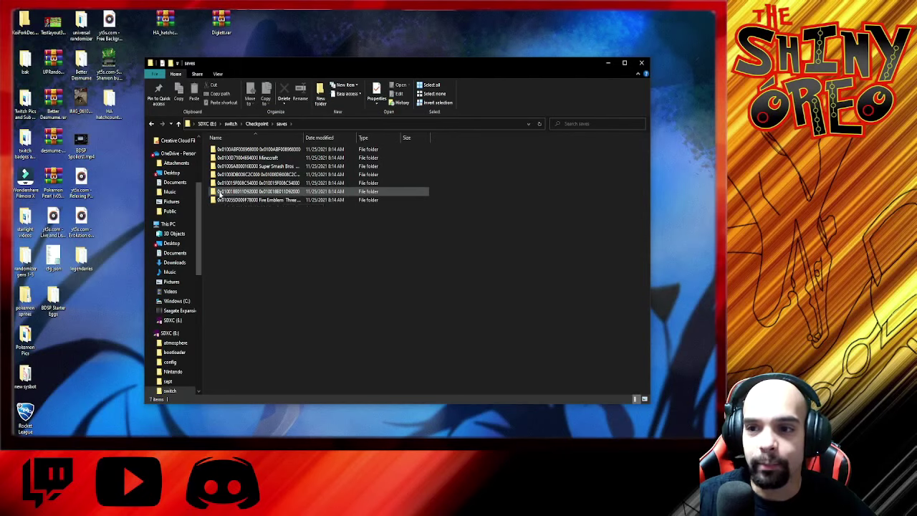
double_click(259, 193)
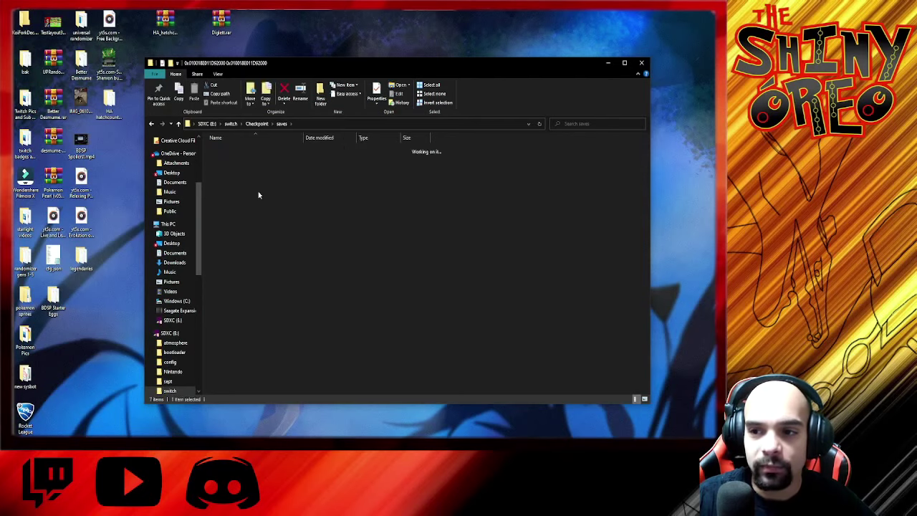
double_click(222, 150)
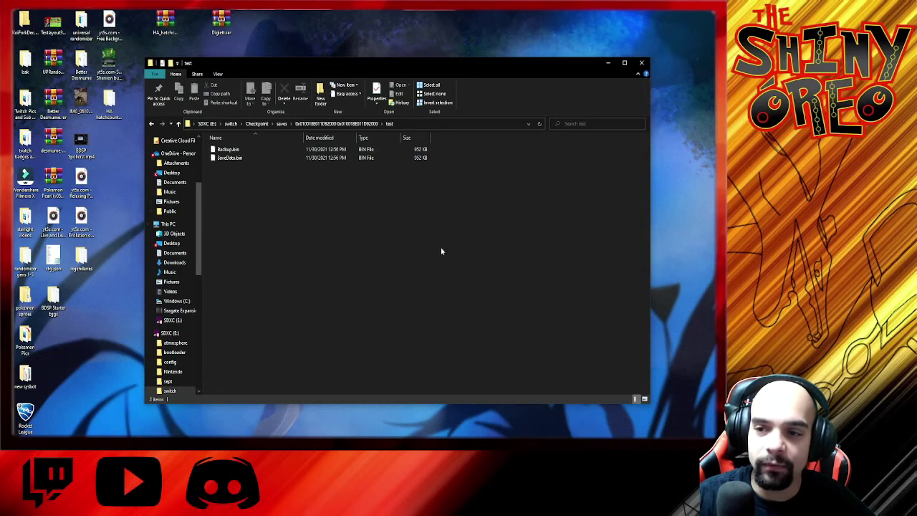
click(608, 65)
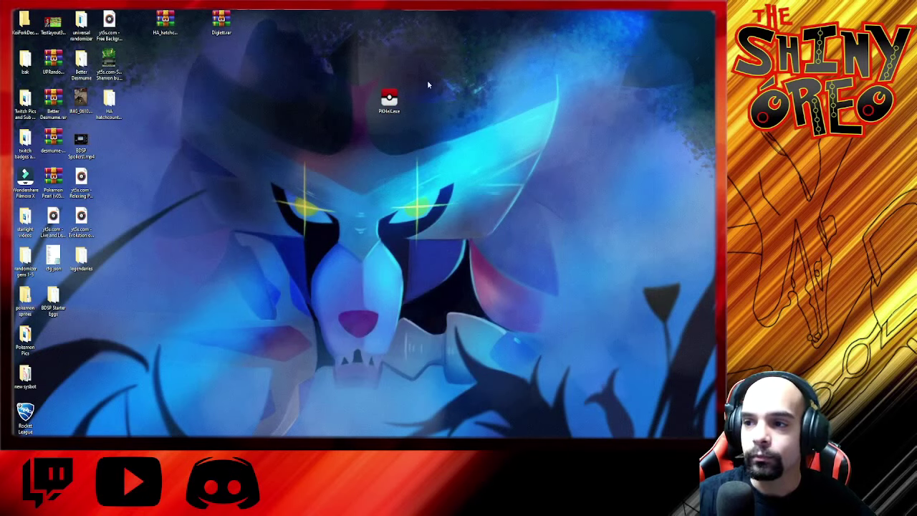
Step: Launch PKHeX and load SaveData.bin from the SD card's Checkpoint Shining Pearl 'test' backup folder
double_click(389, 101)
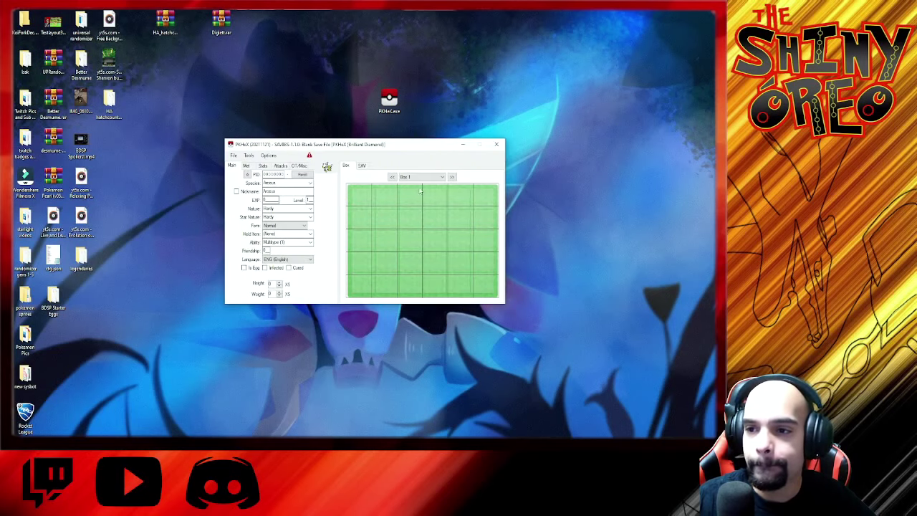
click(233, 156)
click(237, 165)
scroll(258, 301, down, 3)
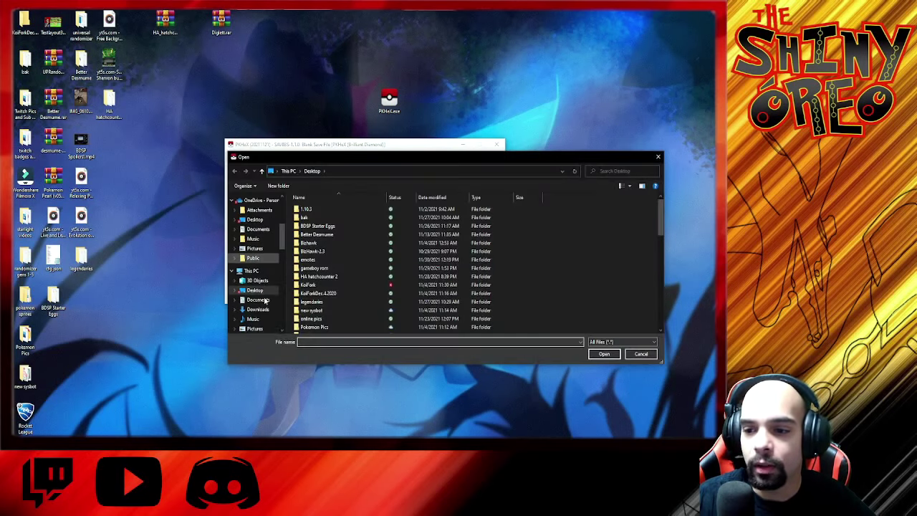
click(262, 306)
double_click(313, 251)
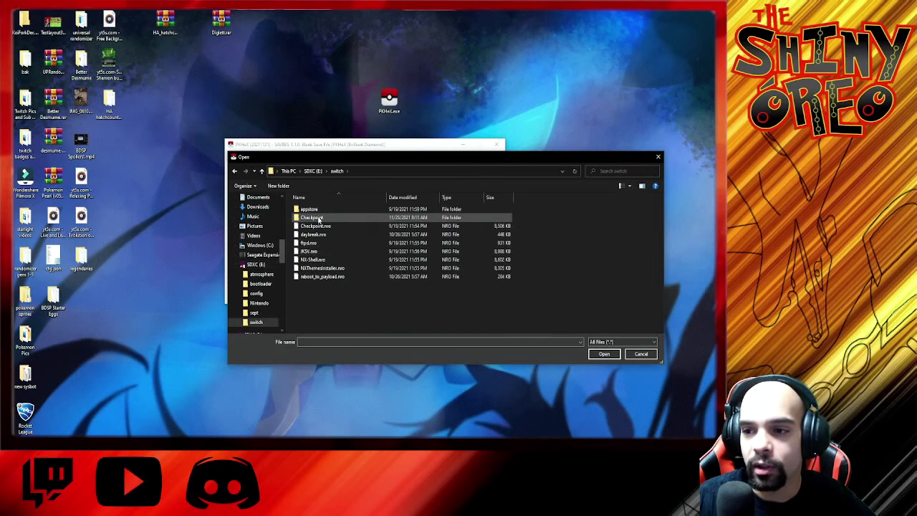
double_click(319, 219)
double_click(316, 209)
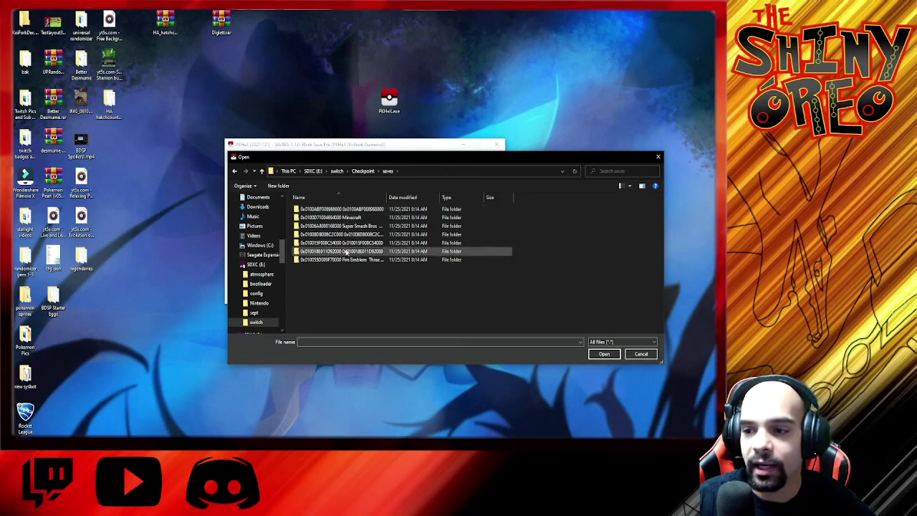
double_click(343, 251)
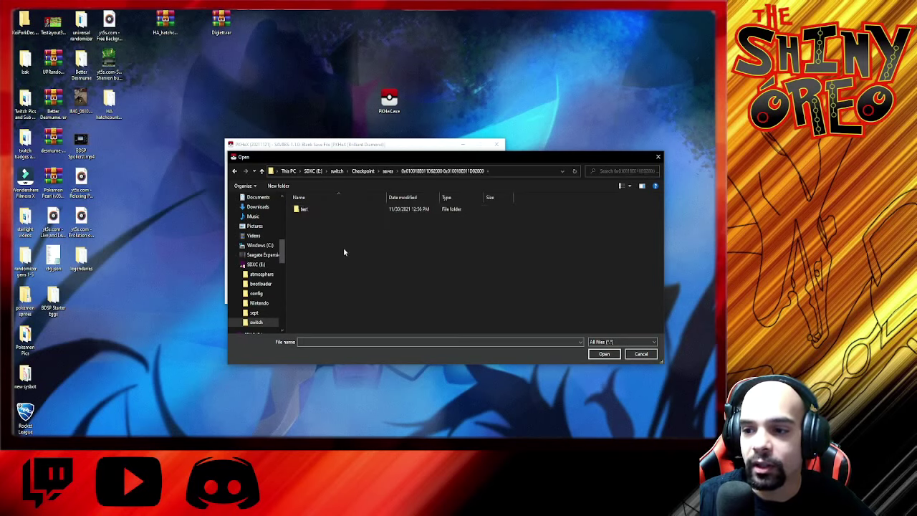
double_click(304, 213)
click(309, 221)
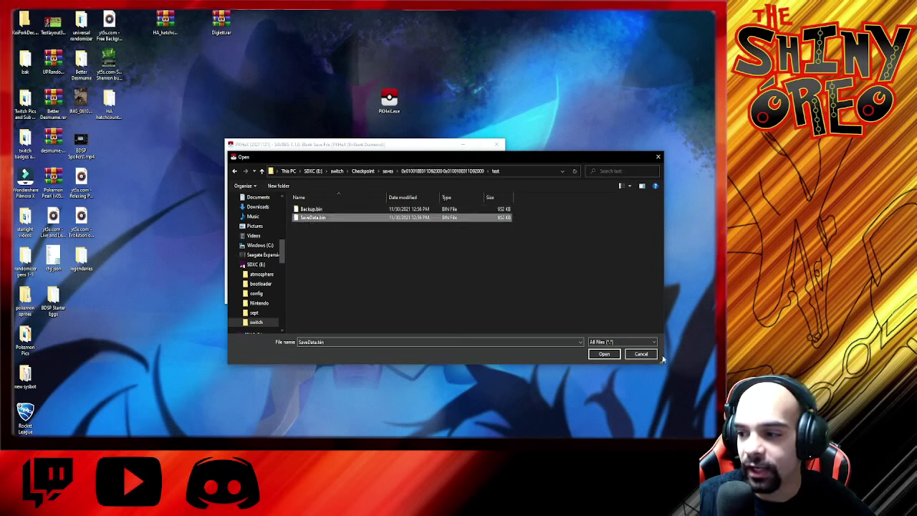
click(607, 354)
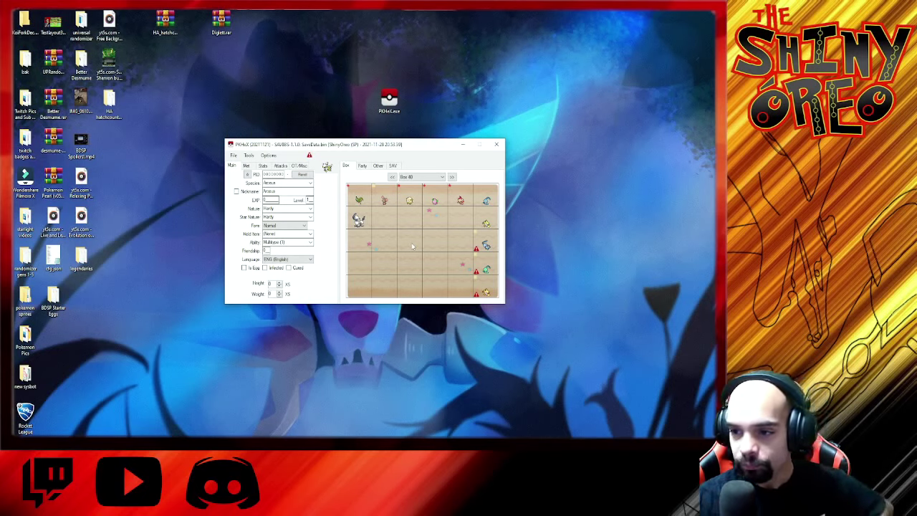
Step: Load the Zubat from Box 40 slot 1 and change its ability to Infiltrator (H)
right_click(363, 198)
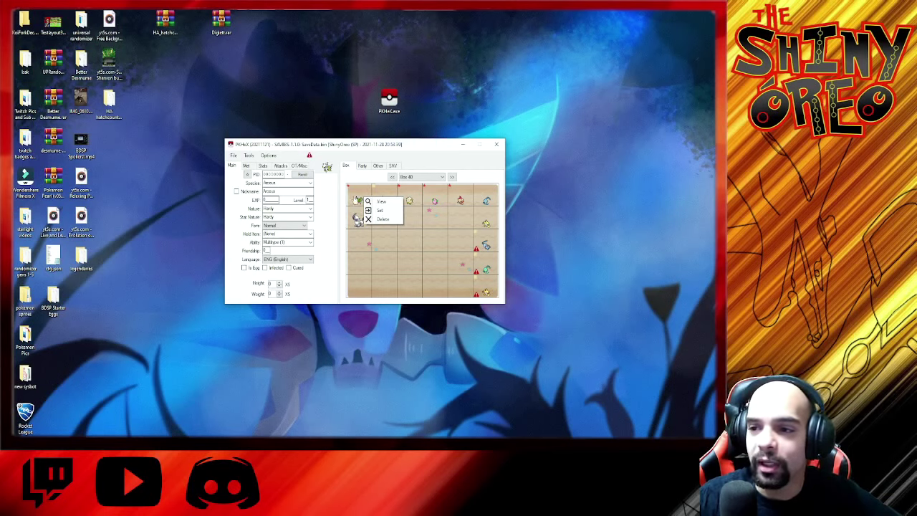
click(381, 202)
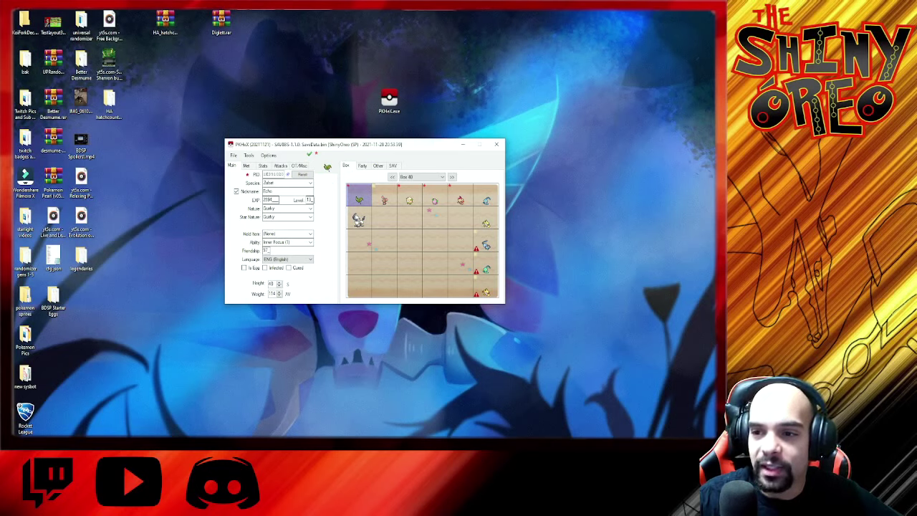
click(309, 243)
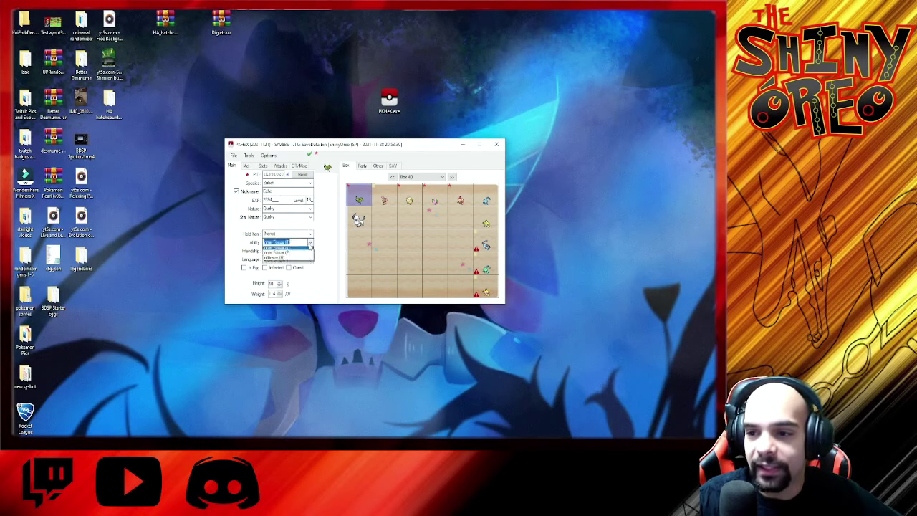
click(299, 261)
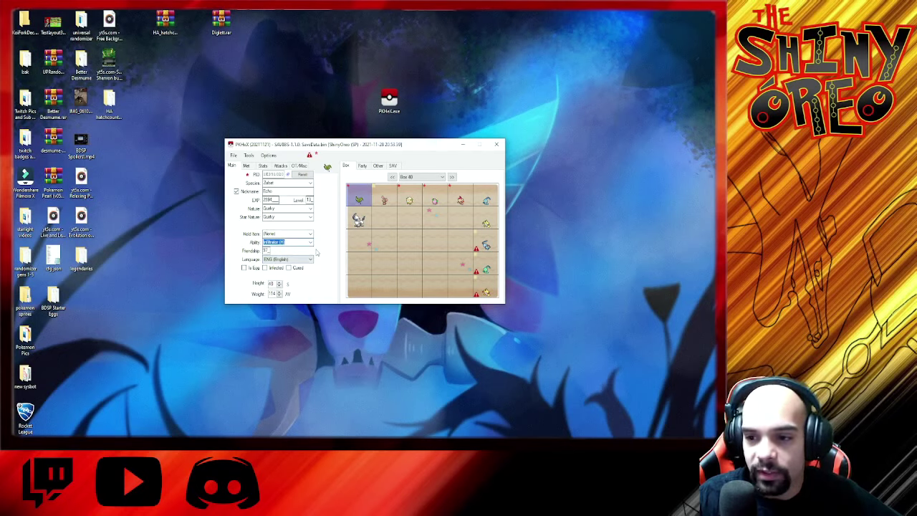
click(247, 165)
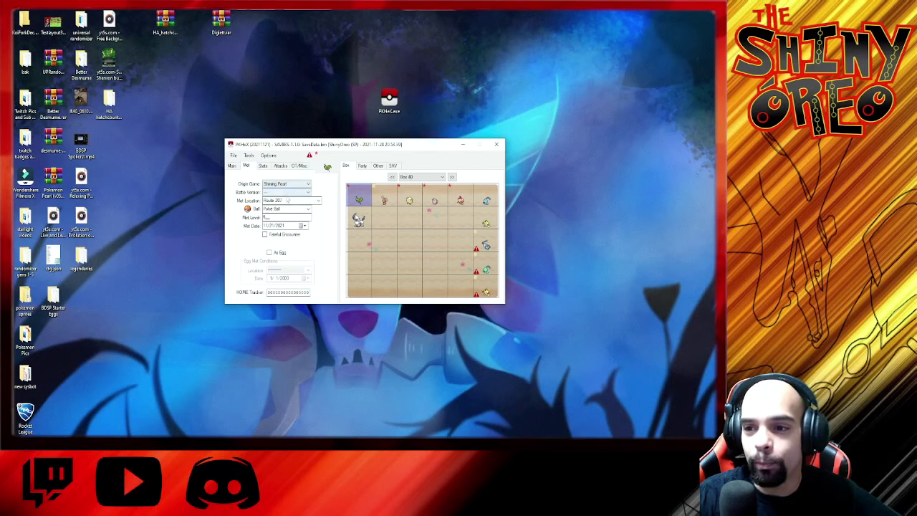
Step: Set the Zubat's IVs to 31 in every stat
click(264, 165)
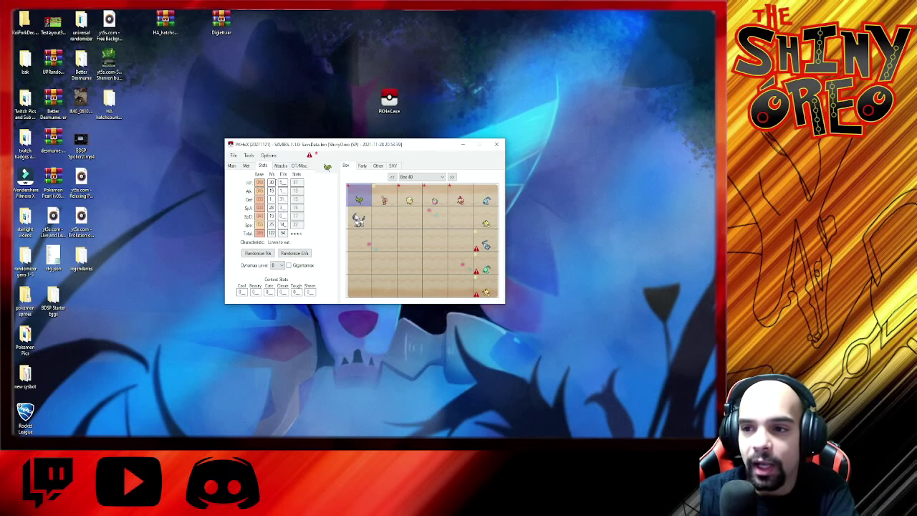
key(BackSpace)
text(1)
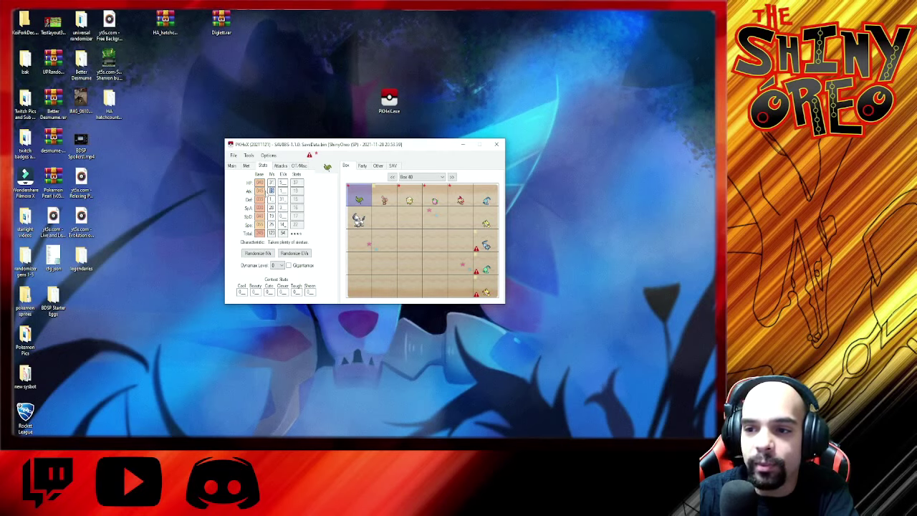
double_click(270, 199)
text(31)
double_click(271, 207)
text(31)
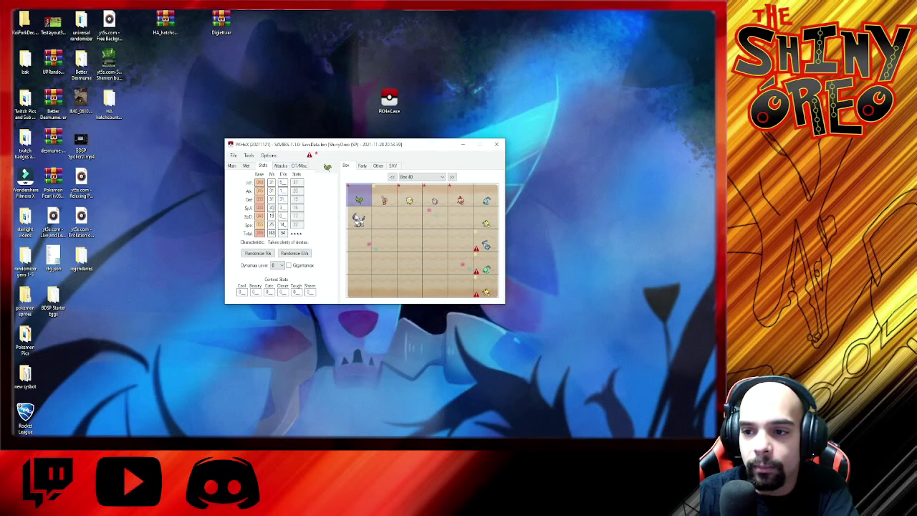
double_click(272, 216)
text(31)
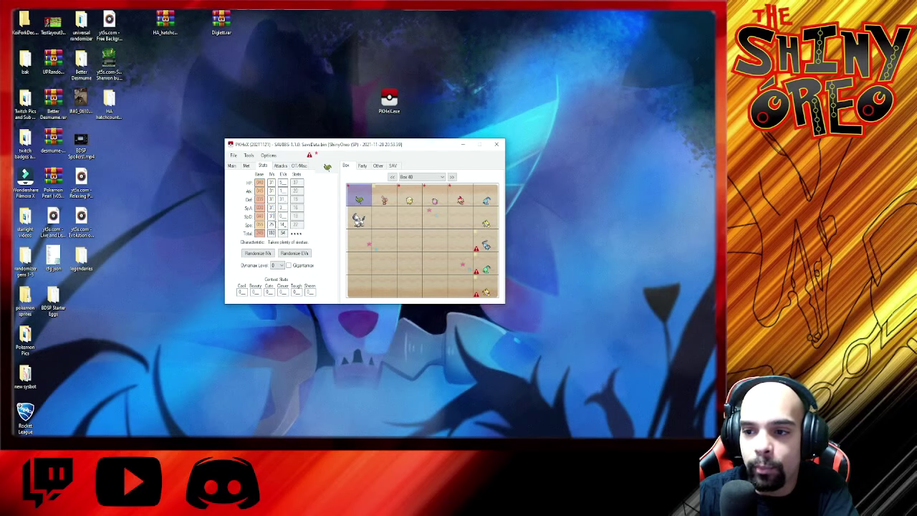
double_click(271, 224)
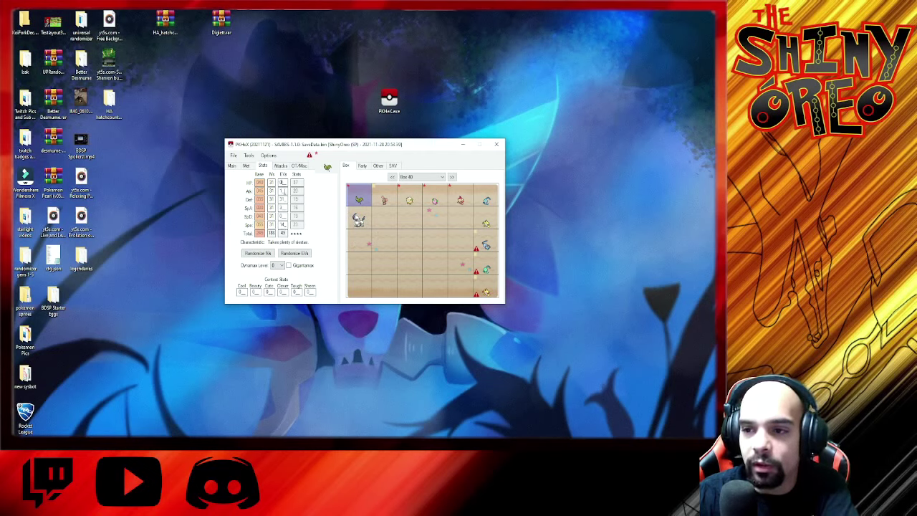
Step: Clear the old Attack and Speed EVs and enter new Attack, 252 Speed and 4 Defense EVs
double_click(283, 191)
key(BackSpace)
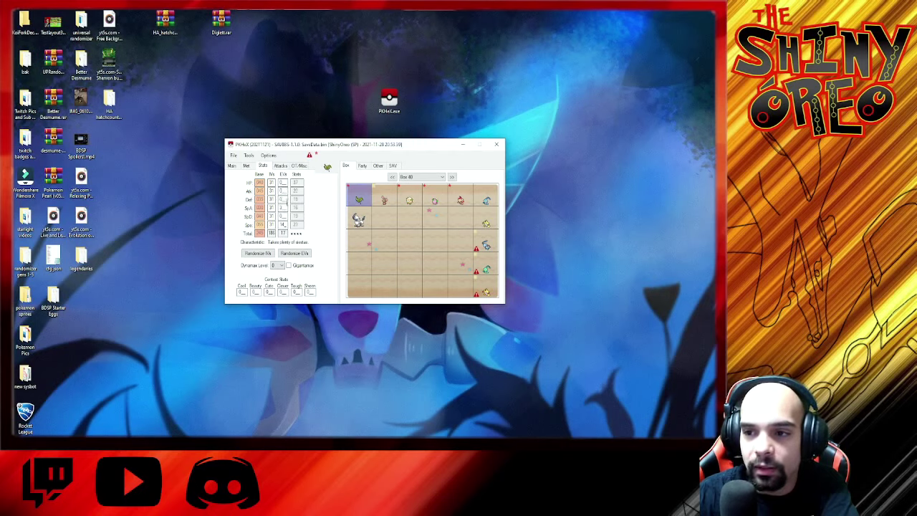
double_click(282, 225)
key(BackSpace)
click(282, 191)
text(25)
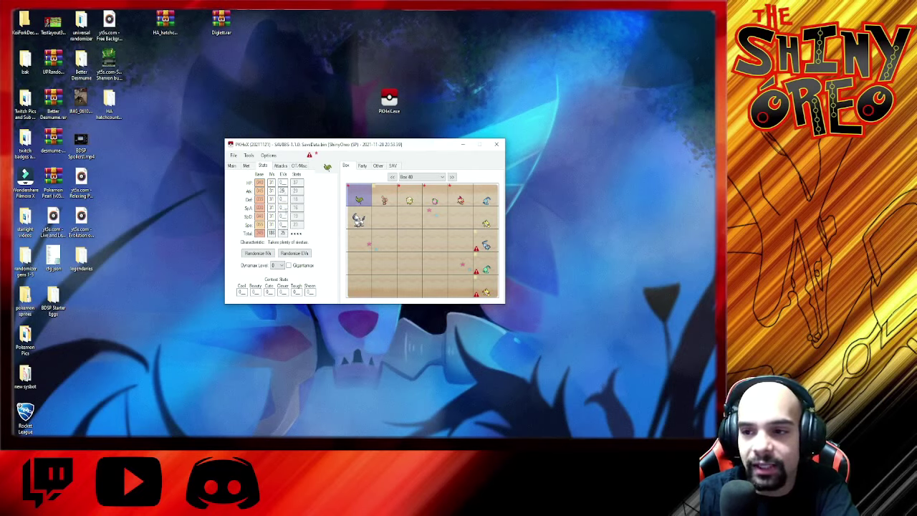
click(282, 225)
text(252)
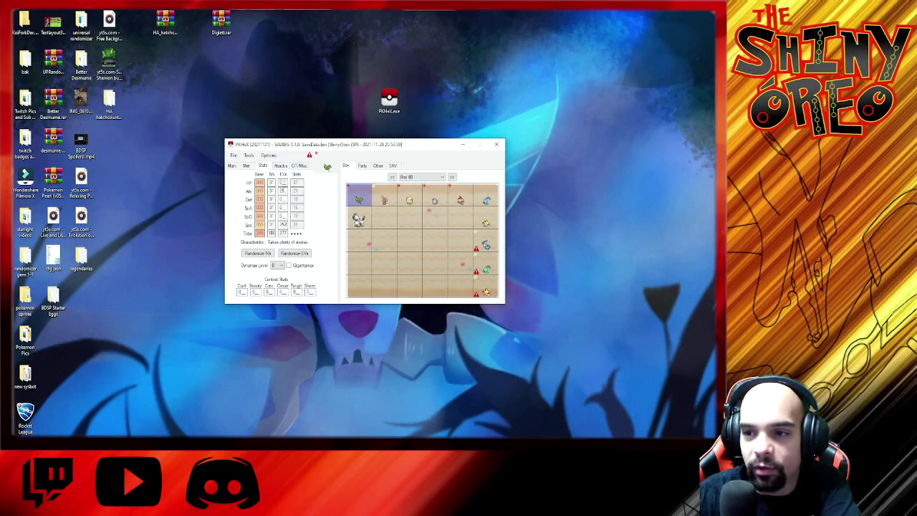
click(282, 199)
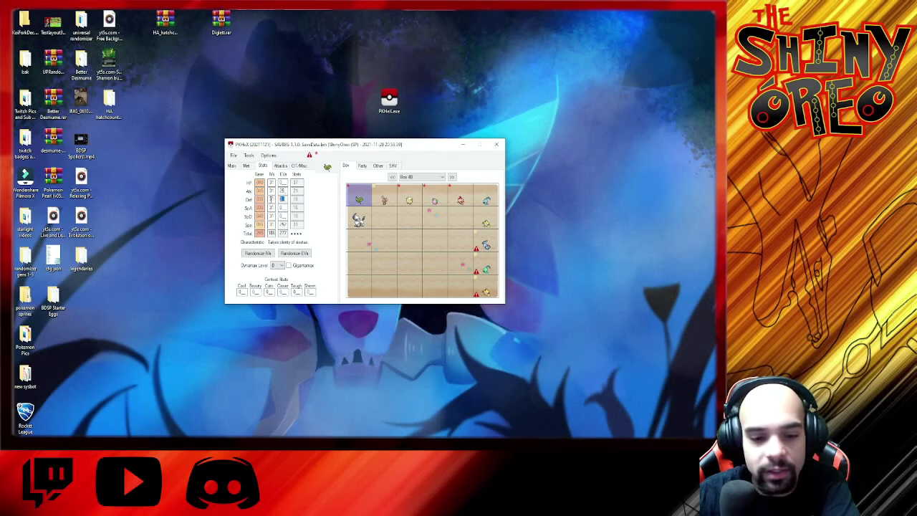
text(4)
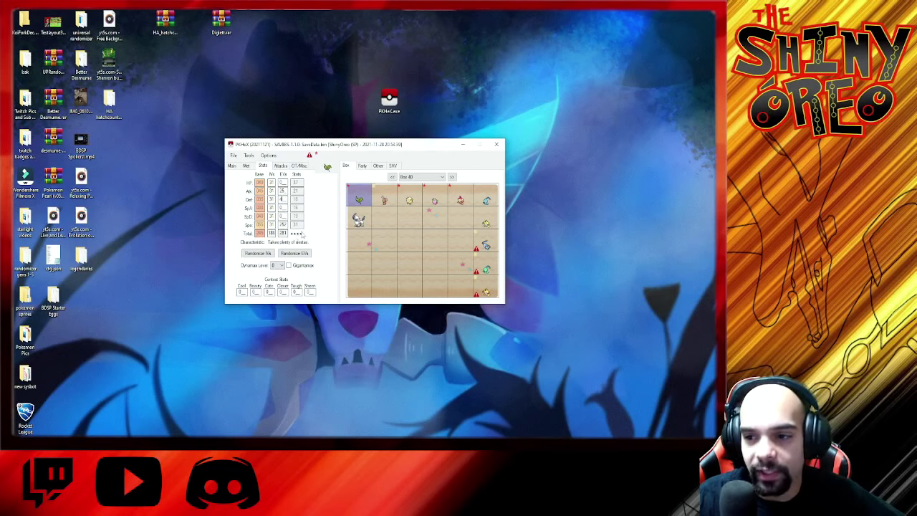
Step: Set the Zubat's nature to Jolly and its stat nature to Lax
click(233, 166)
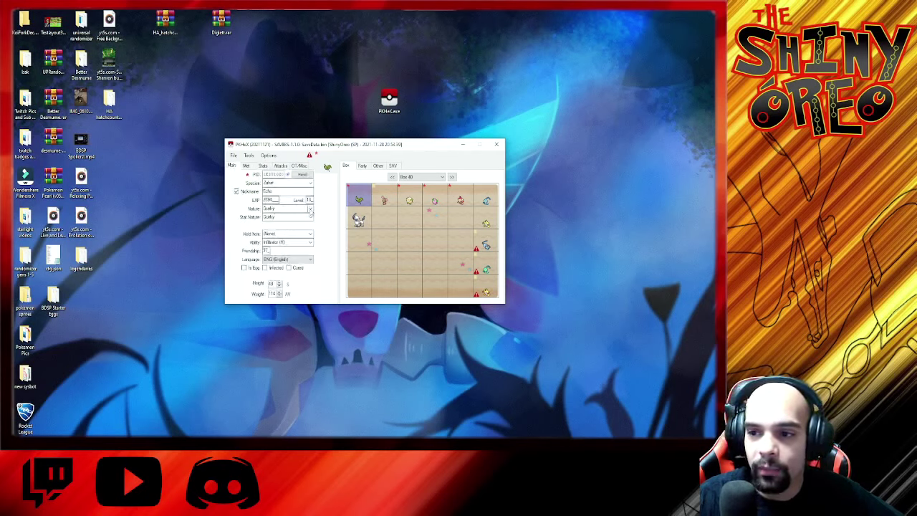
click(311, 208)
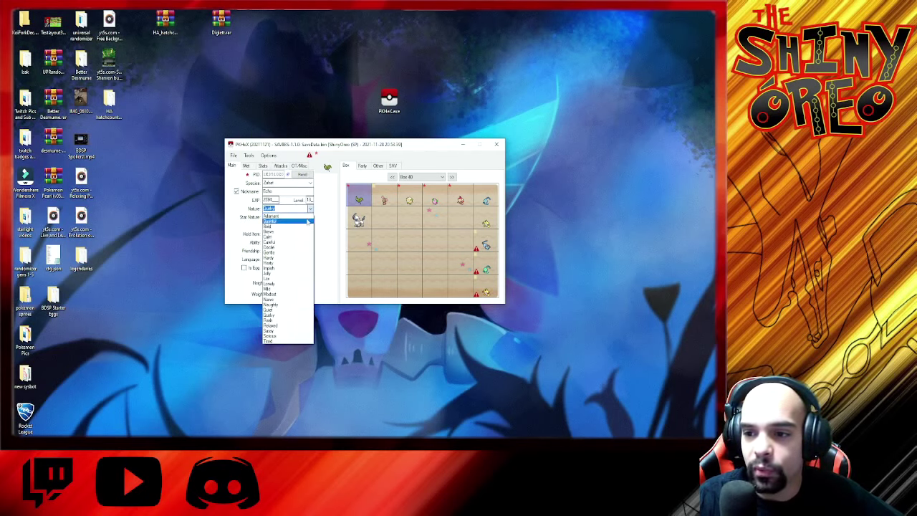
click(276, 274)
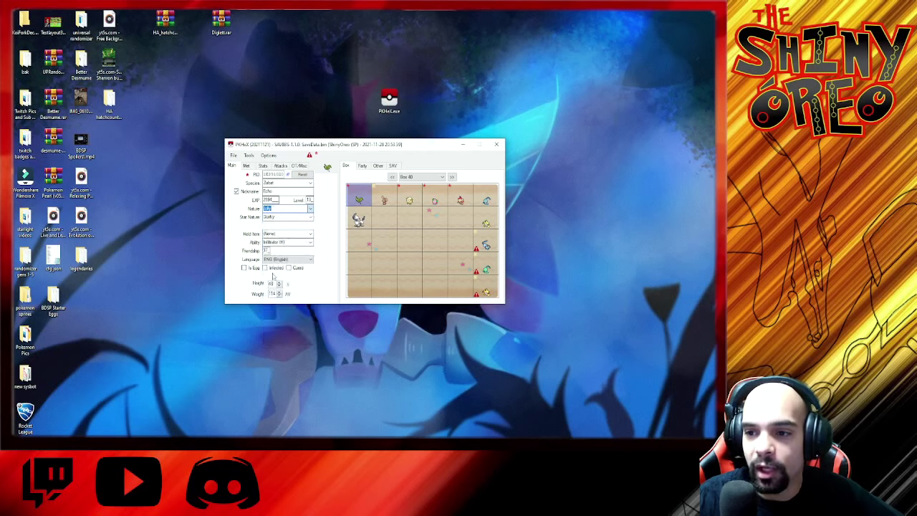
click(310, 218)
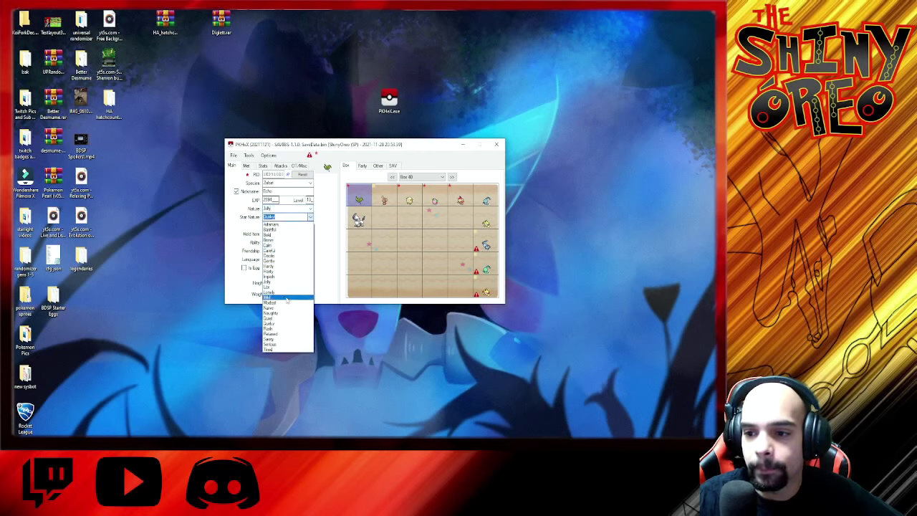
click(279, 287)
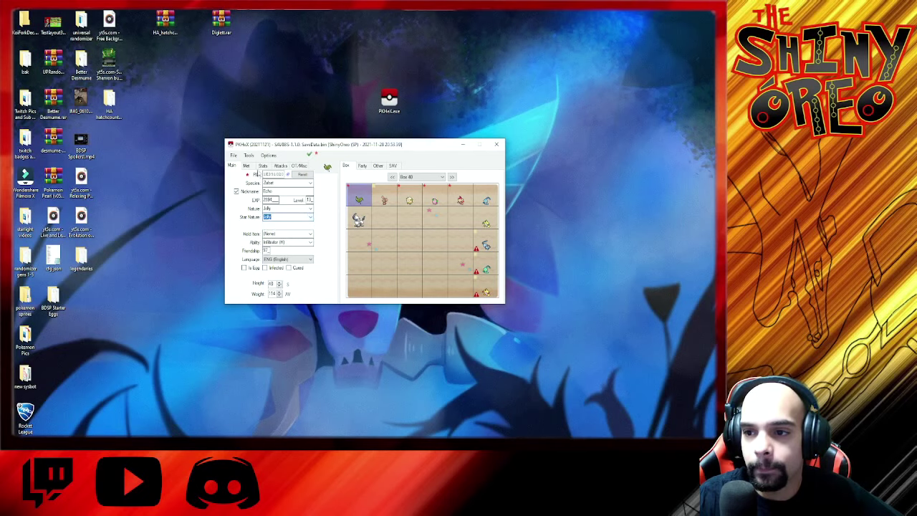
click(263, 166)
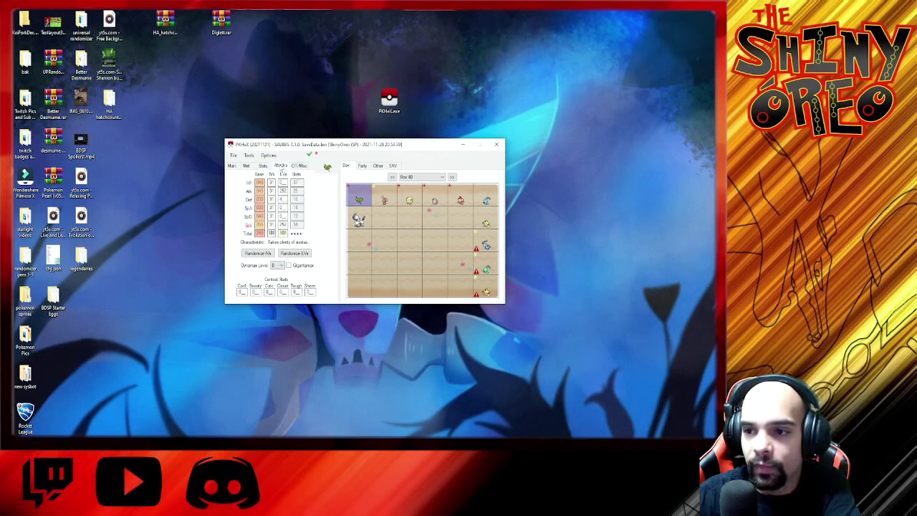
Step: Review the Zubat's moves on the Attacks tab, then view its OT/Misc trainer details
click(282, 167)
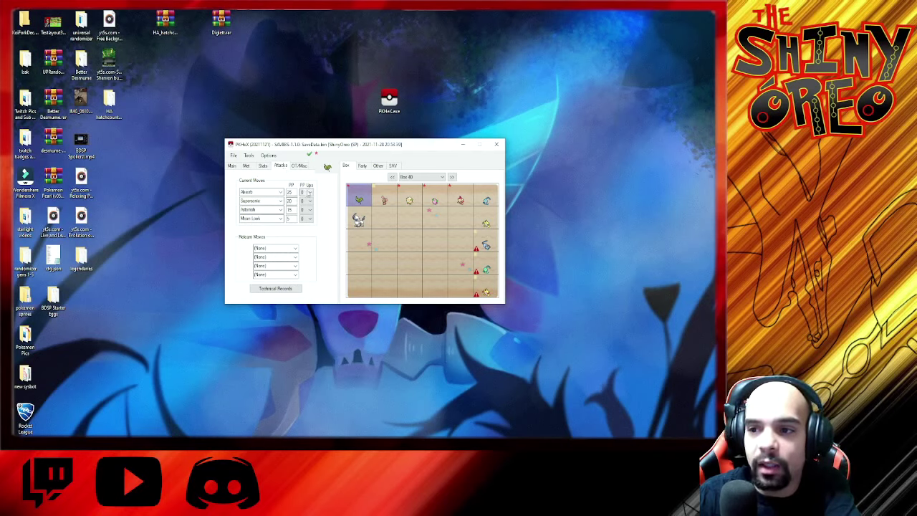
click(299, 166)
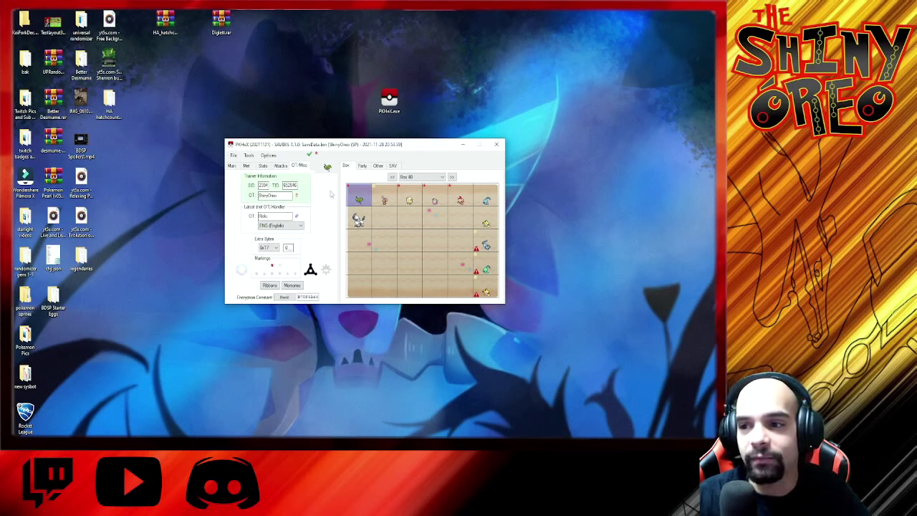
Step: Save the edited Zubat into Box 40 slot 1 and clone it into row 2, columns 2 and 3
right_click(356, 197)
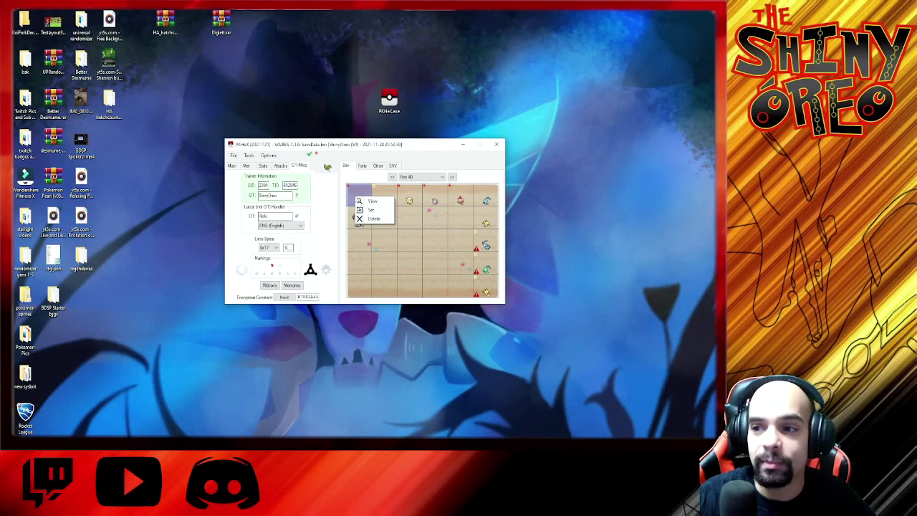
click(371, 210)
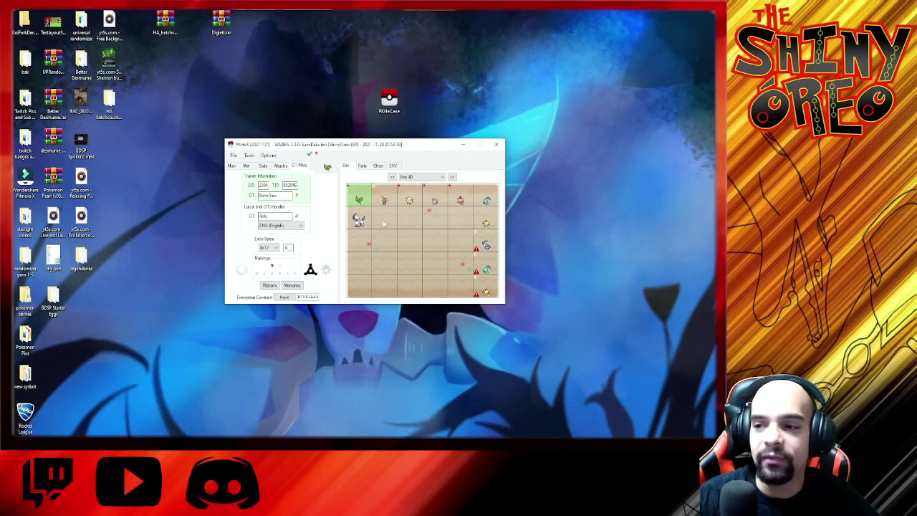
shift+click(384, 223)
shift+click(409, 223)
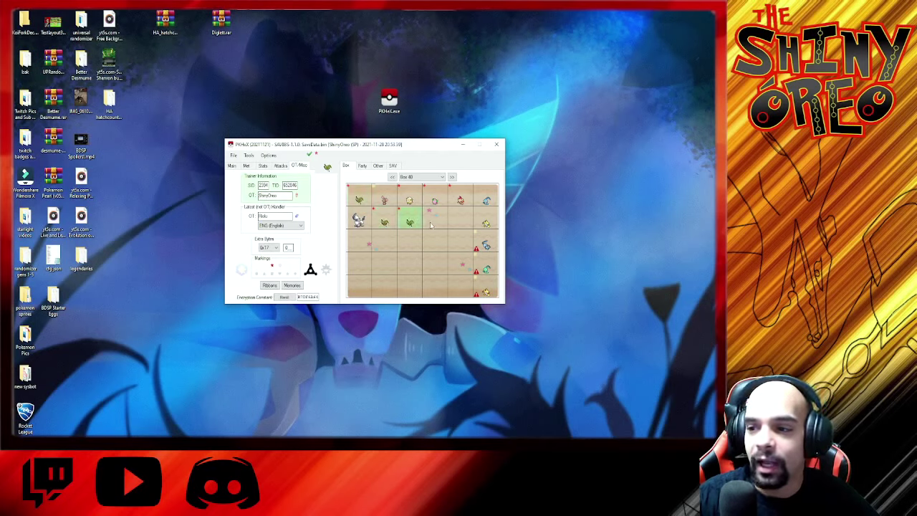
Step: Delete both row 2 clones and switch the view to Box 1
right_click(414, 224)
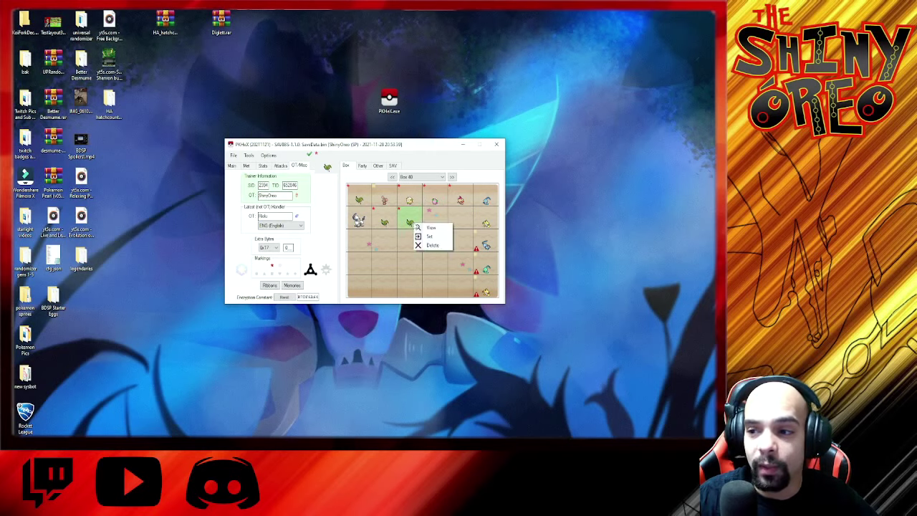
click(430, 245)
right_click(385, 223)
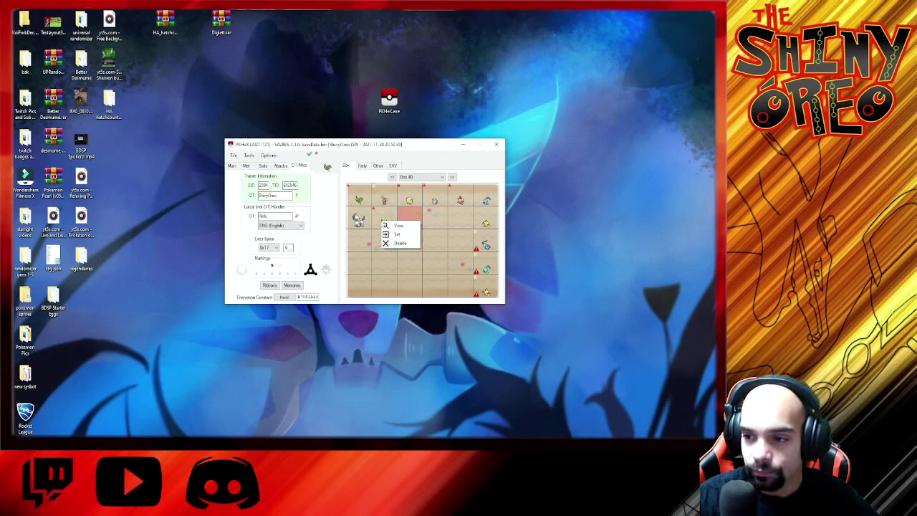
click(399, 244)
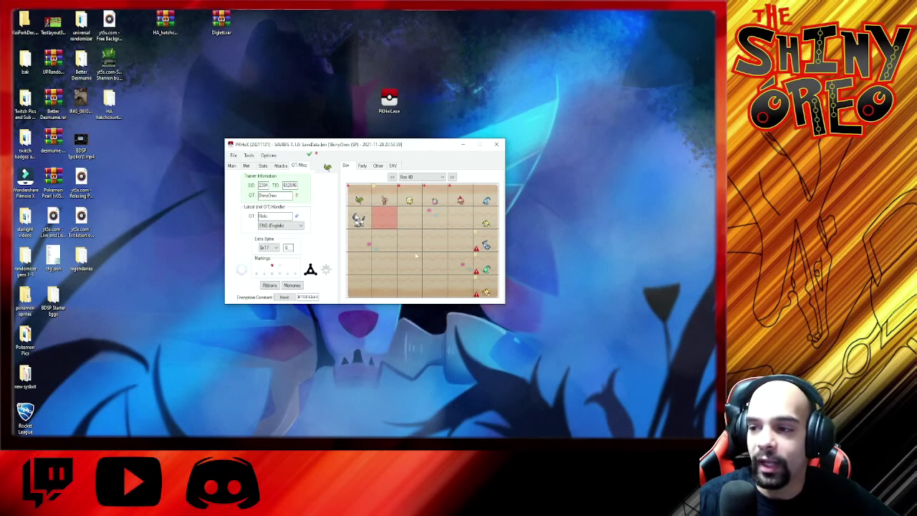
click(452, 176)
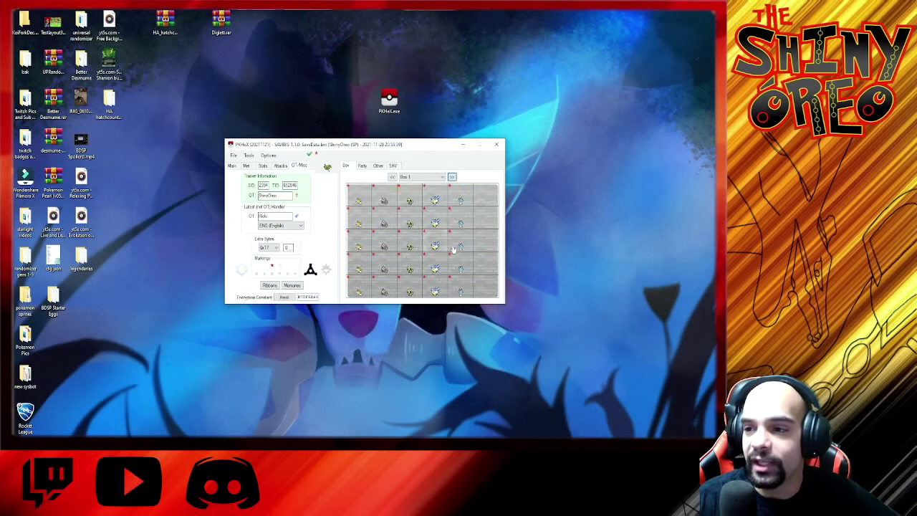
mouse_move(364, 290)
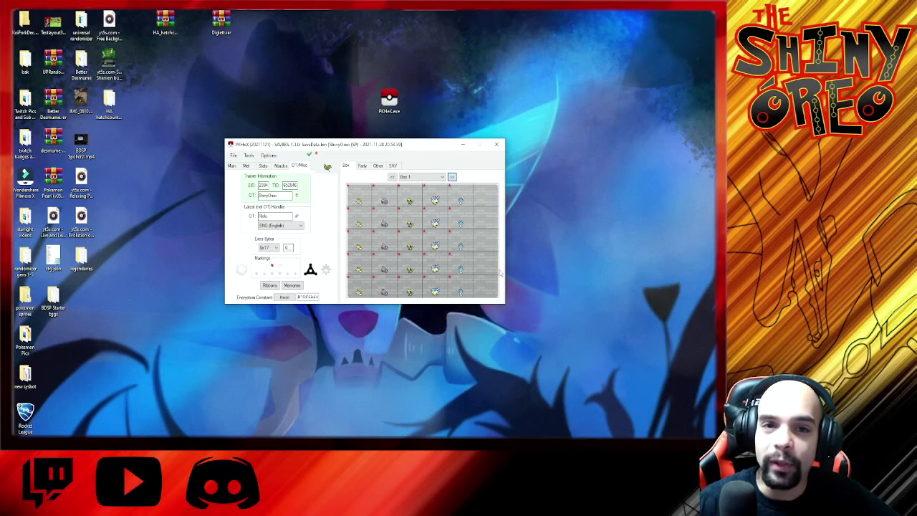
mouse_move(383, 246)
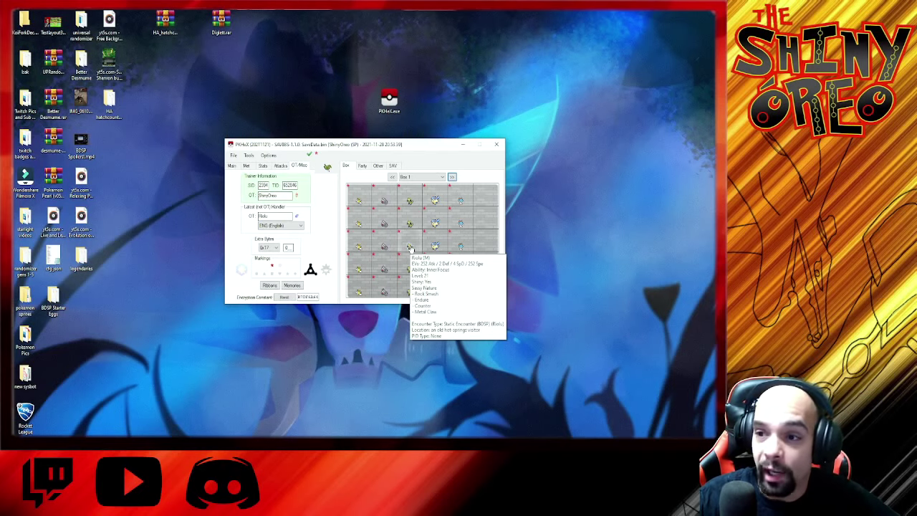
Step: Check the Party and Other (daycare) tabs, then show the SAV tools page
click(362, 166)
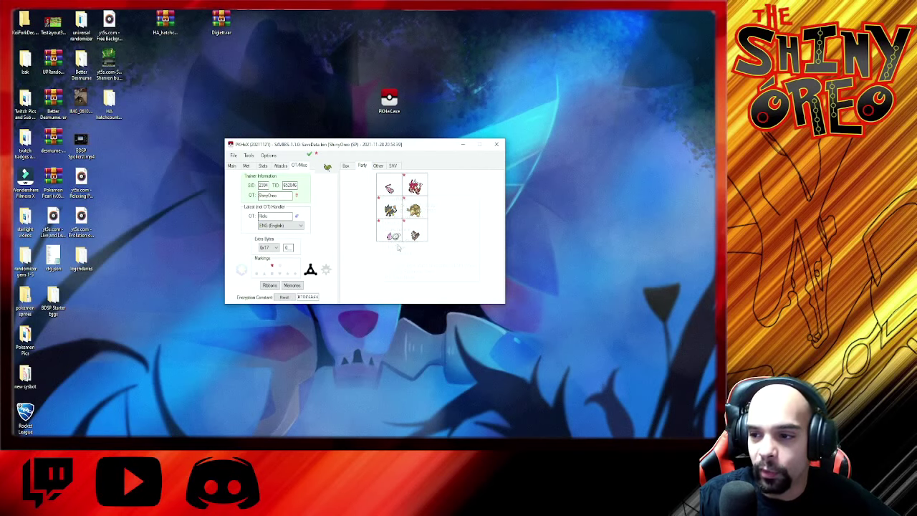
click(378, 166)
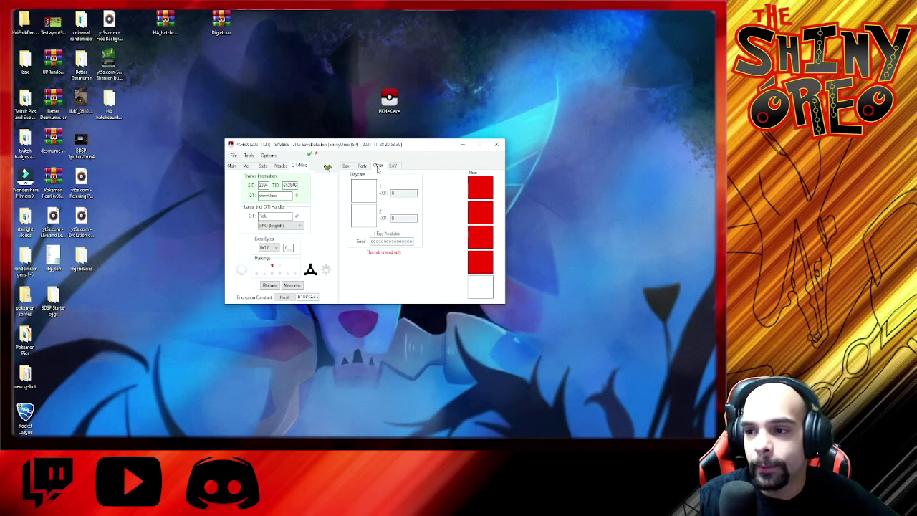
click(392, 167)
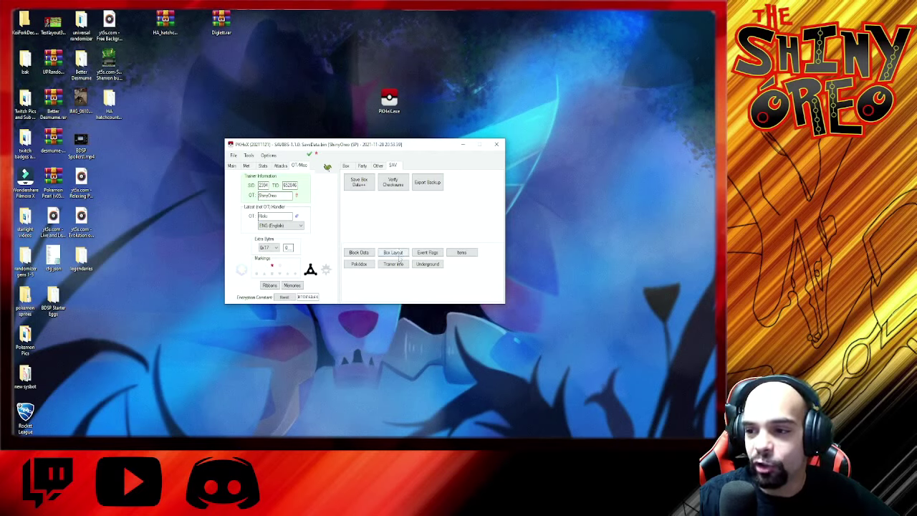
Step: In the Inventory Editor, change the Rare Candy count from 20 to 999
click(462, 252)
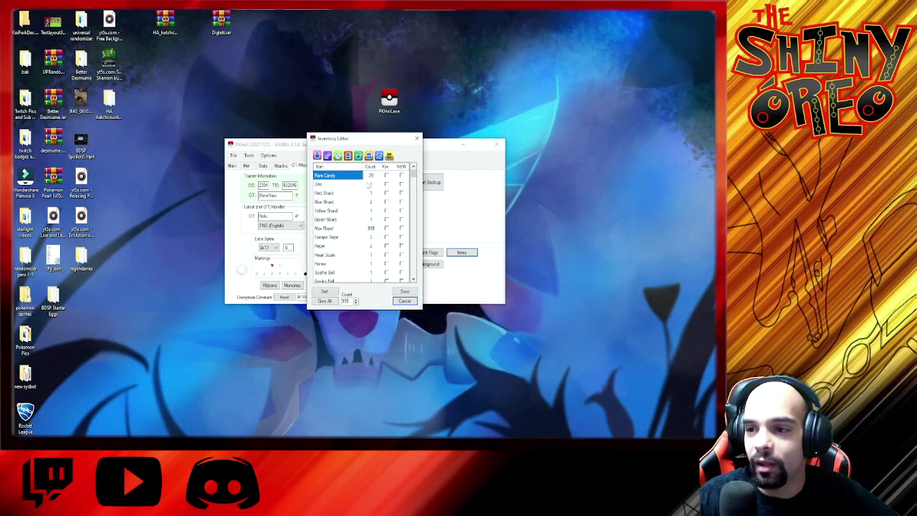
double_click(377, 176)
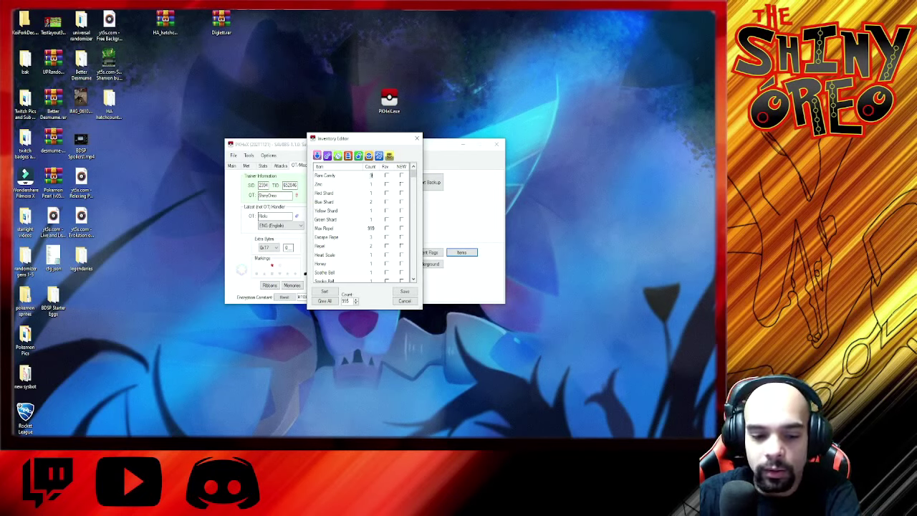
text(999)
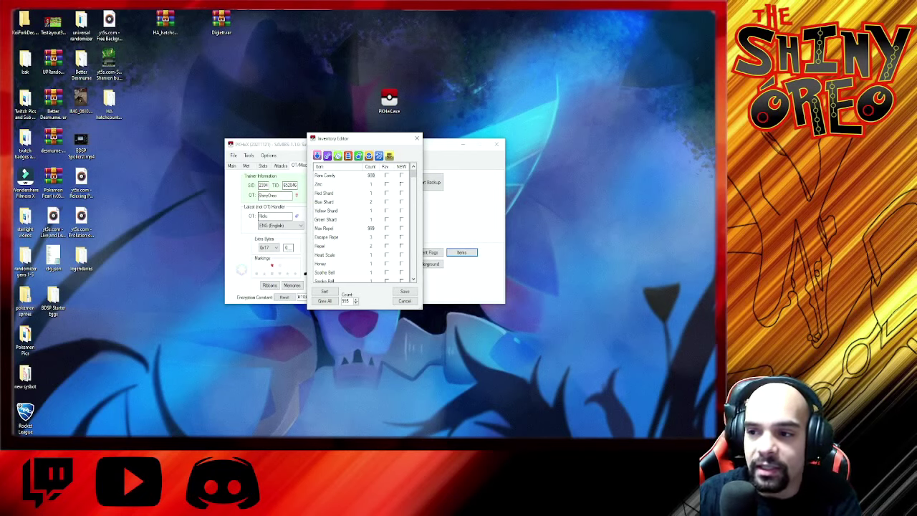